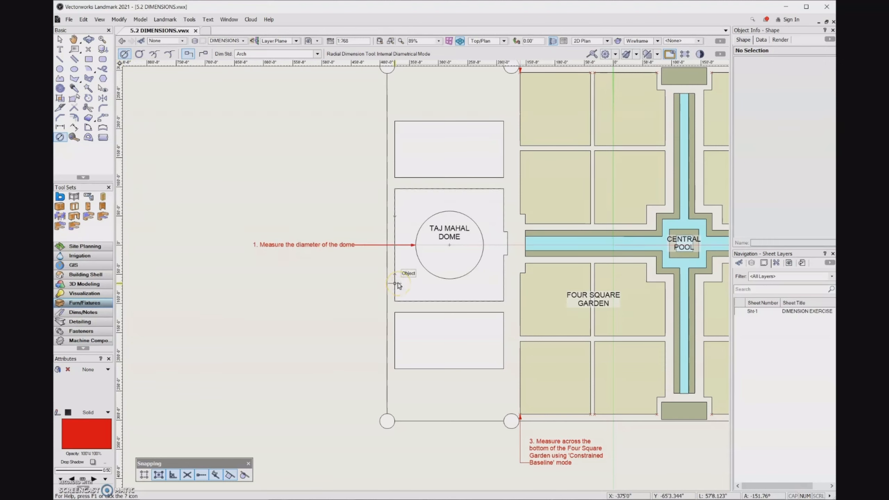
- Dimension the Taj Mahal dome circle's diameter with a slanted internal diametrical dimension using the Radial Dimension tool
scroll(419, 274, up, 2)
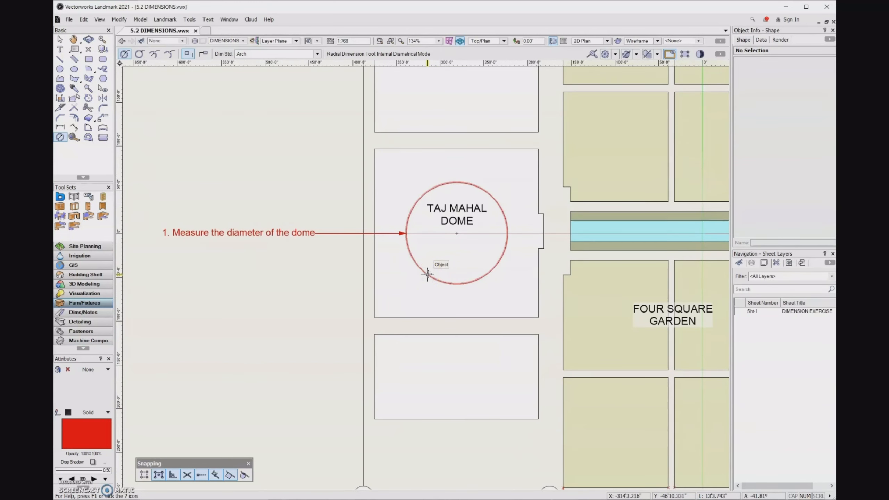
click(427, 274)
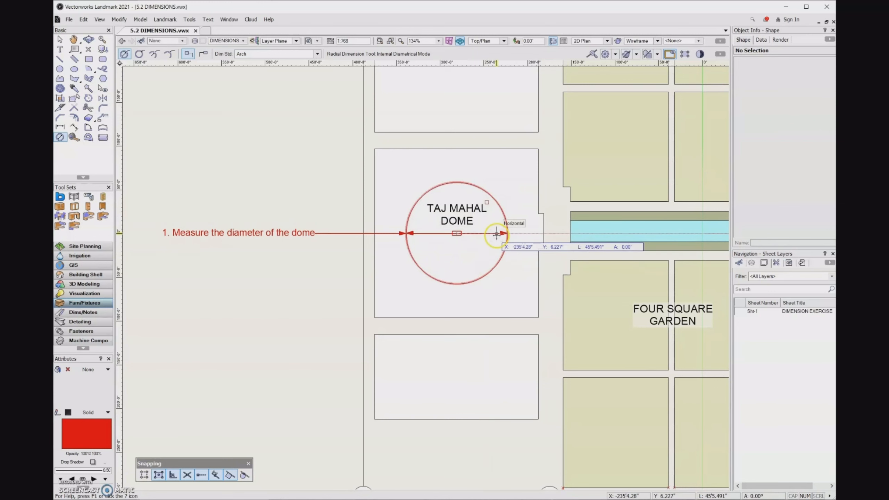
click(497, 221)
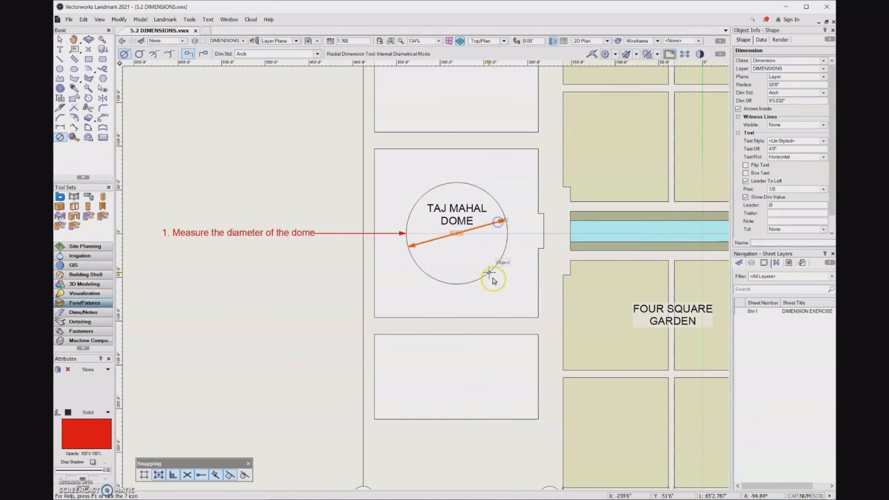
- Apply the SK CALLOUTS text style to the dome's internal diameter dimension
scroll(490, 232, up, 2)
scroll(491, 232, up, 1)
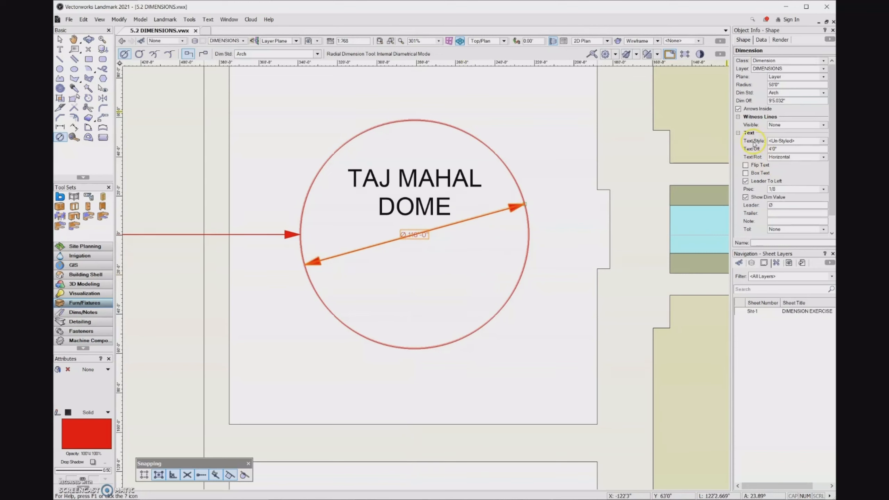
click(823, 141)
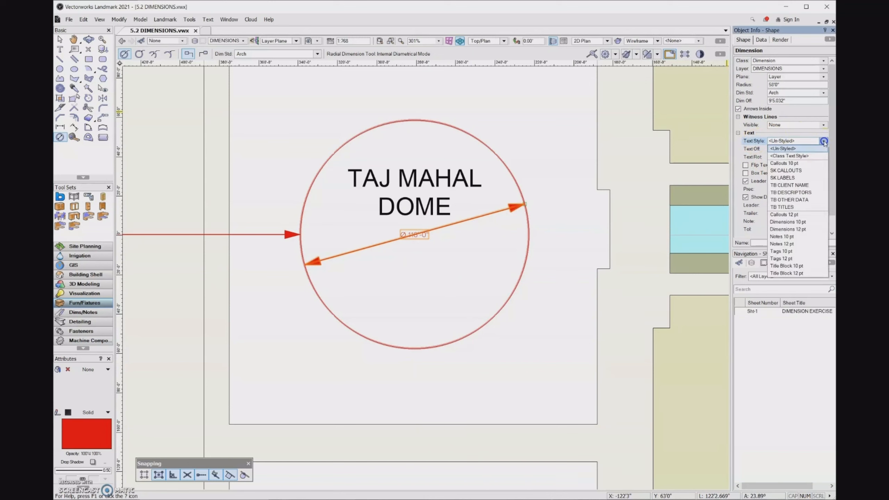
click(805, 170)
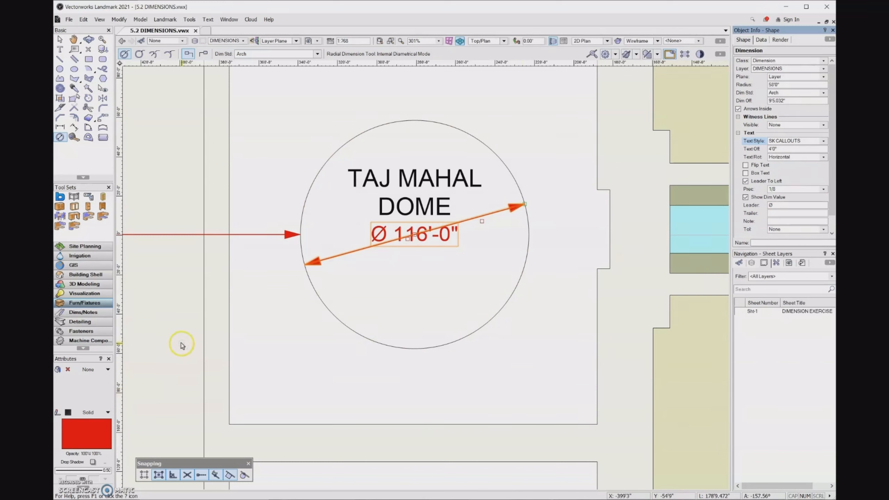
- Set the default text size to 10 points with nothing selected in the drawing
click(181, 345)
click(61, 38)
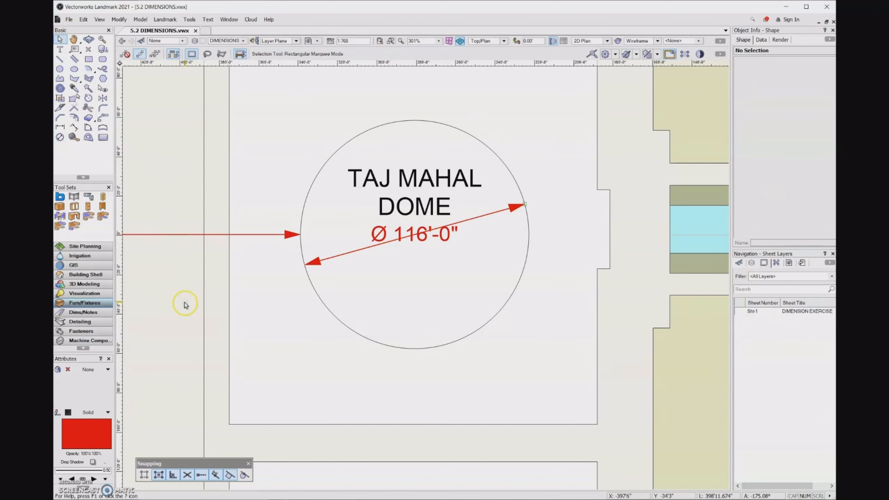
click(209, 20)
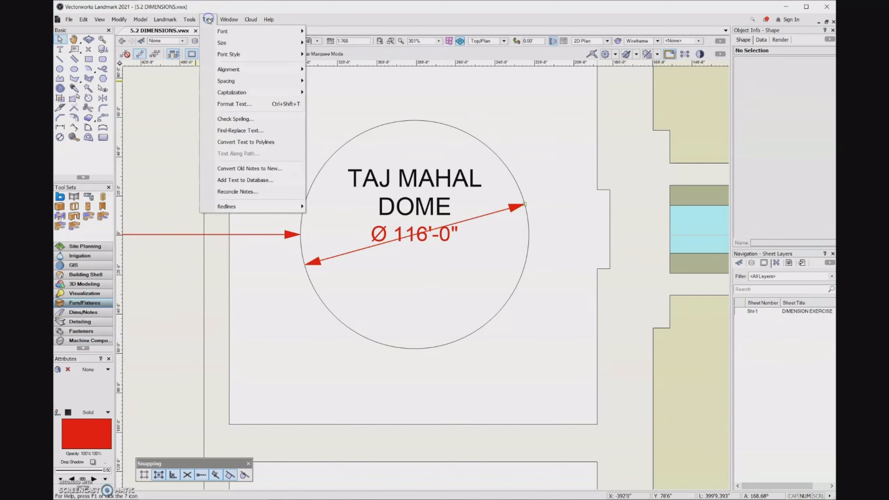
mouse_move(212, 43)
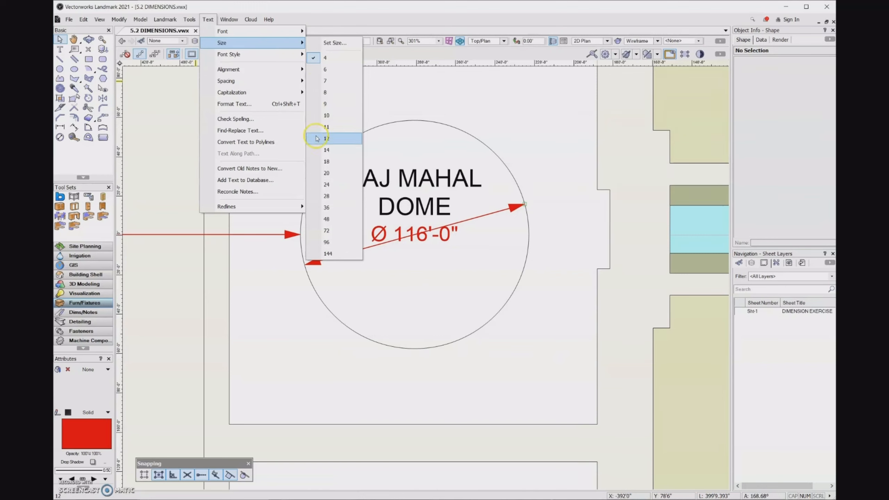
click(316, 121)
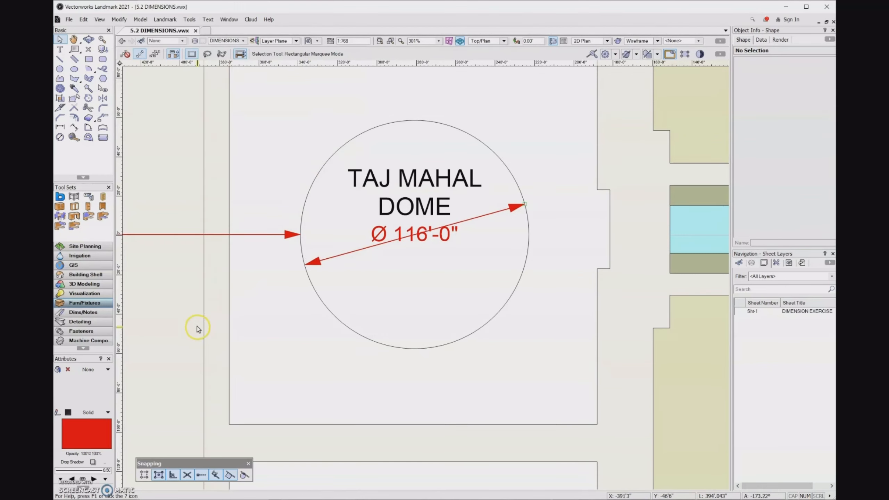
- Add an external diametrical dimension to the dome circle, placing its label outside the circle toward the lower left
click(60, 137)
click(139, 54)
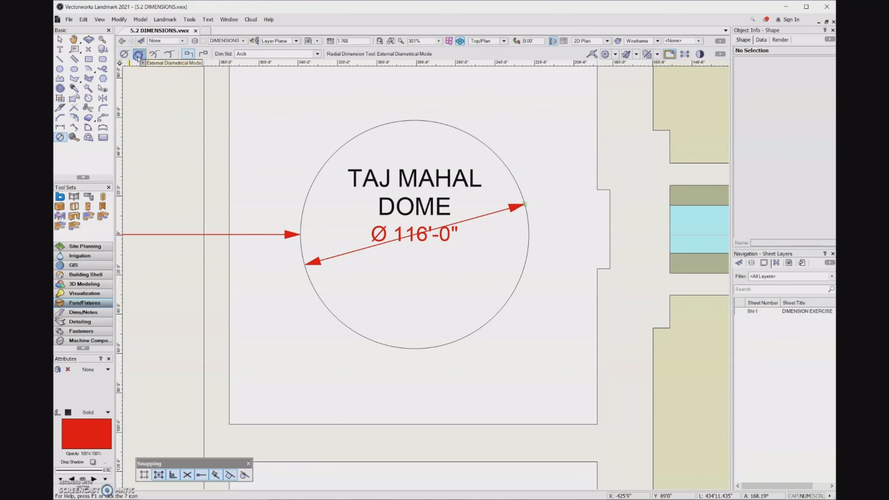
click(414, 348)
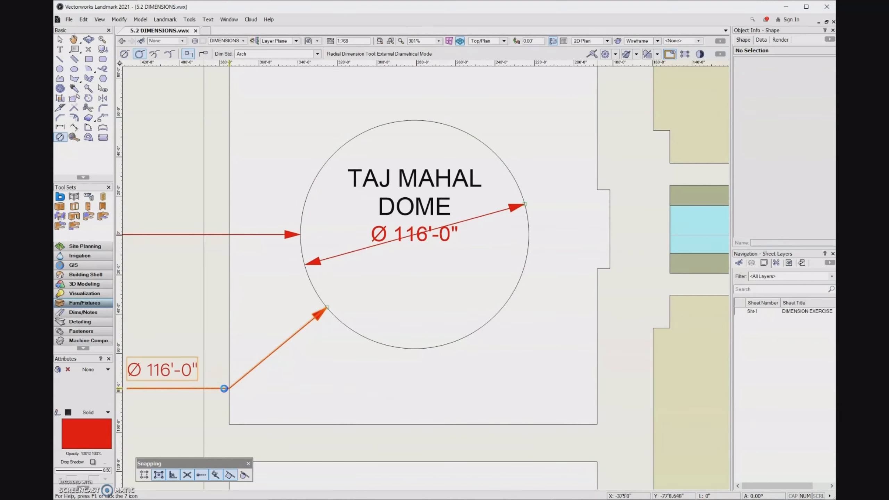
click(224, 388)
- Give the external diameter dimension the SK CALLOUTS text style and halve its text offset to 2'0"
scroll(357, 381, down, 2)
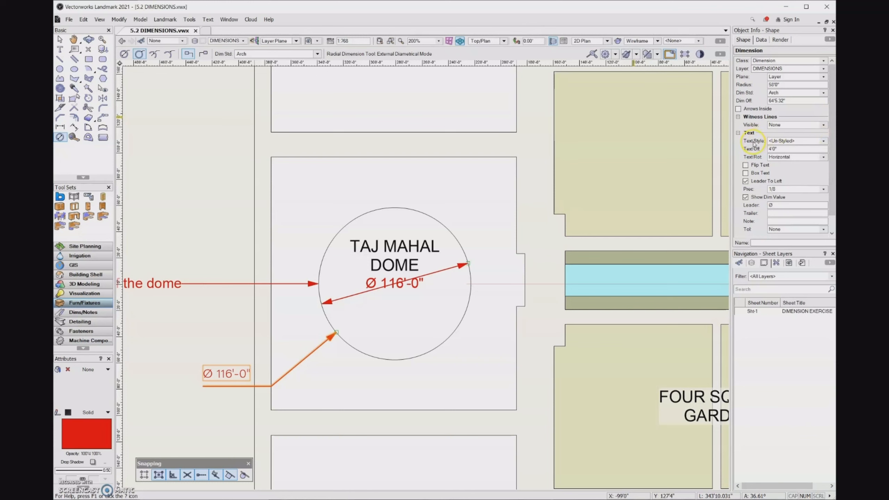
click(823, 141)
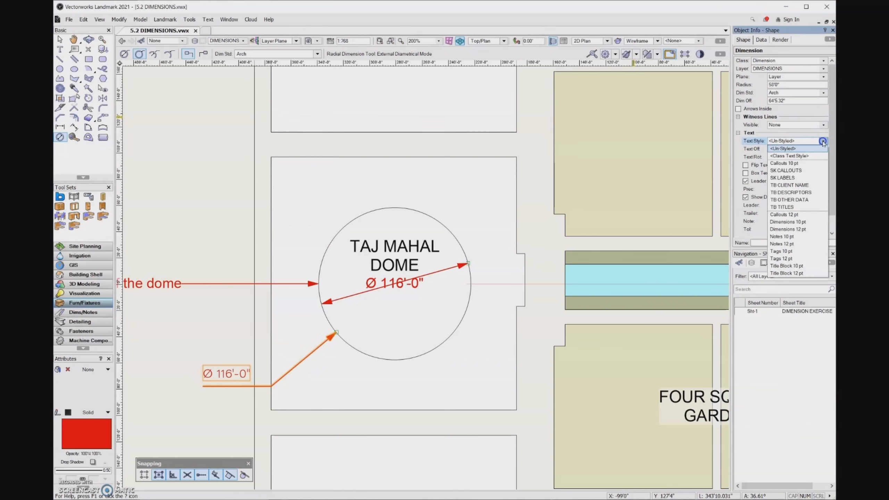
click(805, 171)
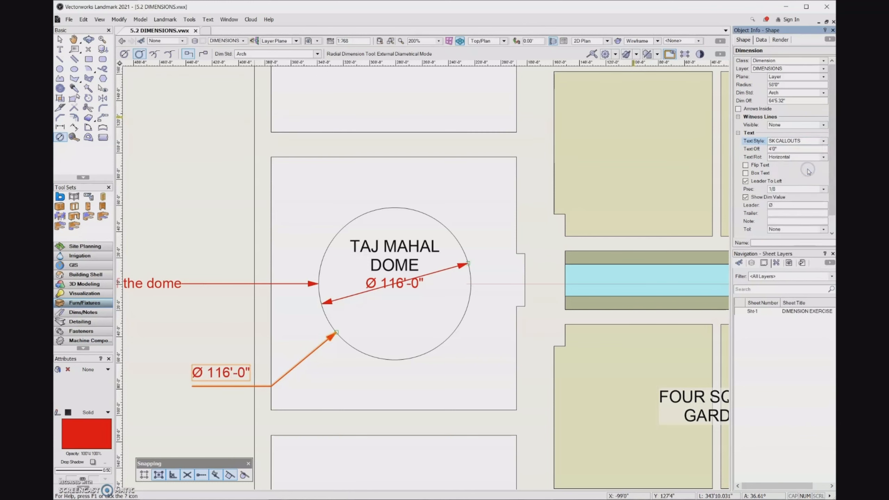
click(769, 149)
text(/2)
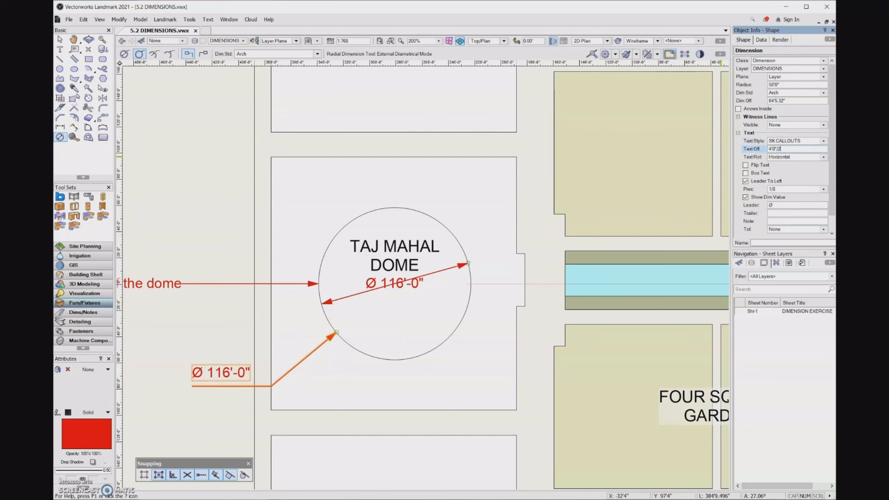
key(Return)
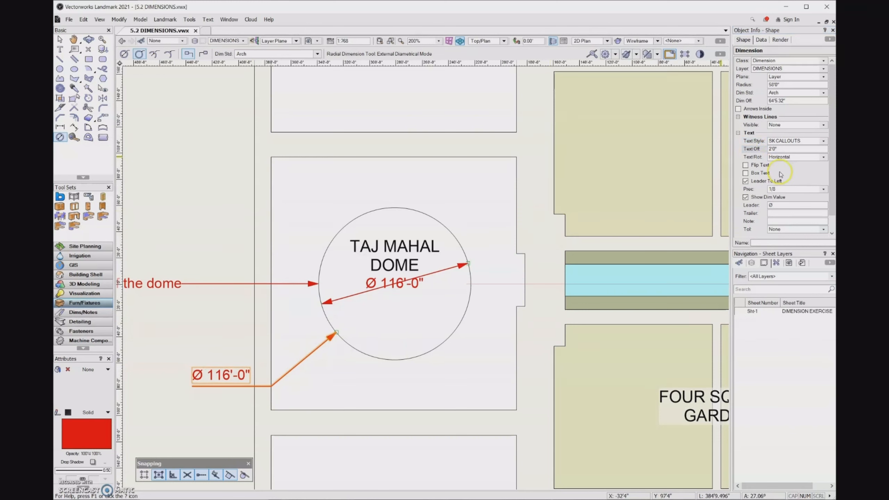
- Set the external diameter dimension's text rotation to Horiz/Vert
click(796, 157)
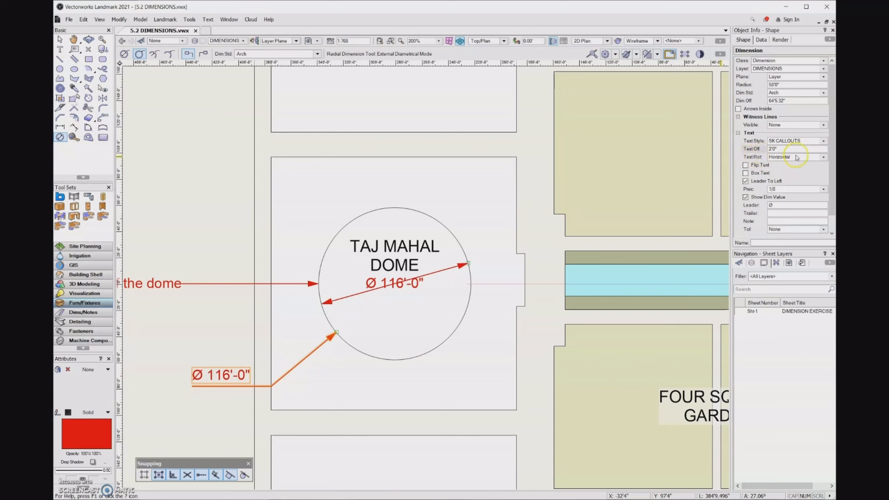
click(823, 157)
click(791, 180)
- Try the Flip Text option on the external diameter dimension and turn it off again
click(745, 165)
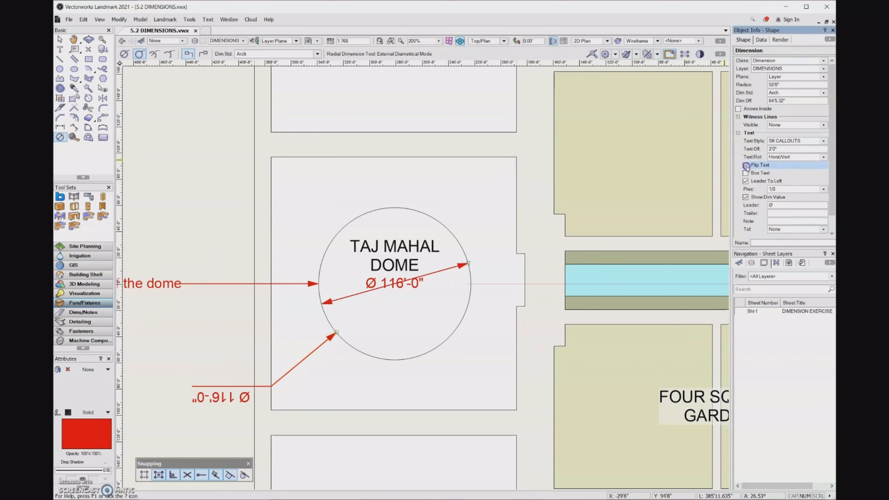
click(746, 165)
key(x)
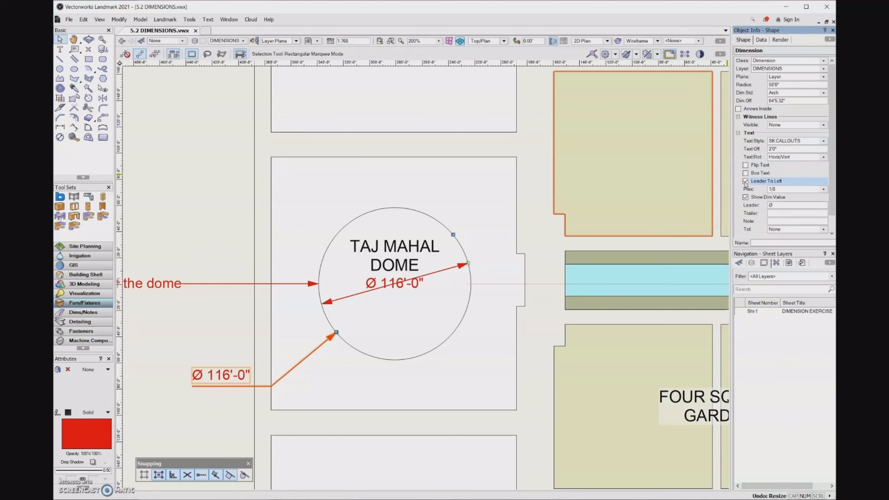
- Turn off Leader To Left for the external diameter dimension and set its precision to No Fractions
click(745, 181)
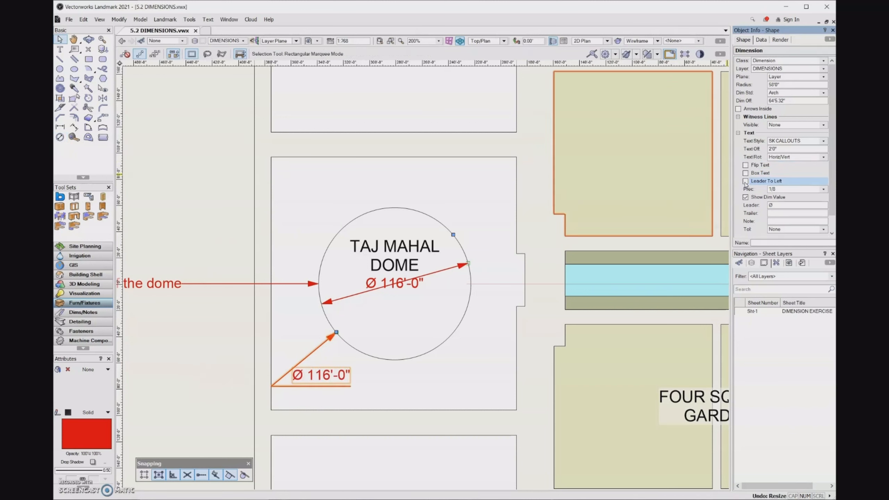
click(745, 182)
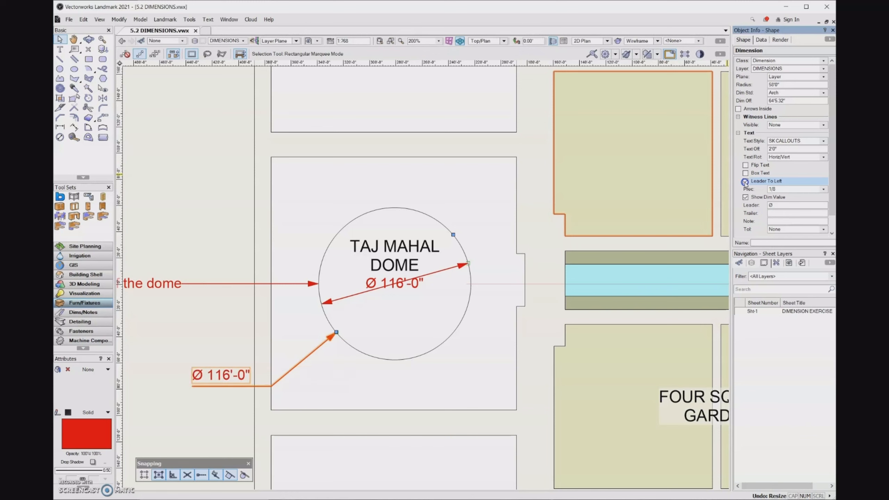
click(789, 182)
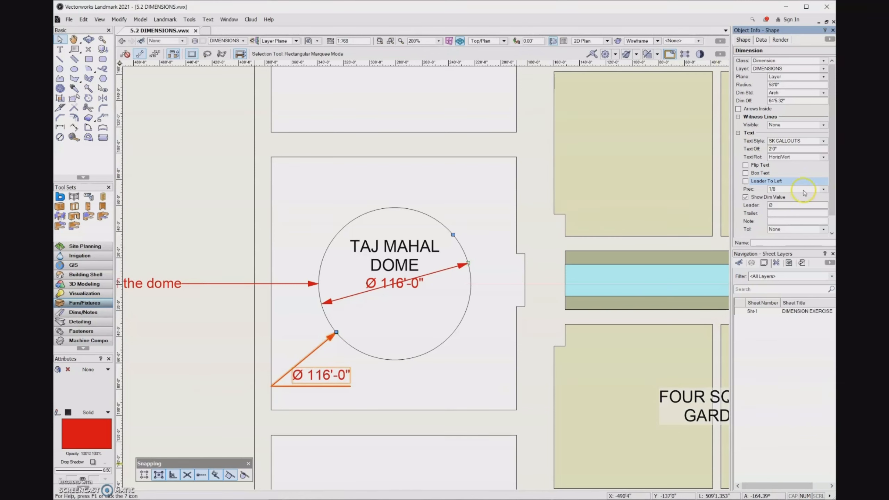
click(823, 190)
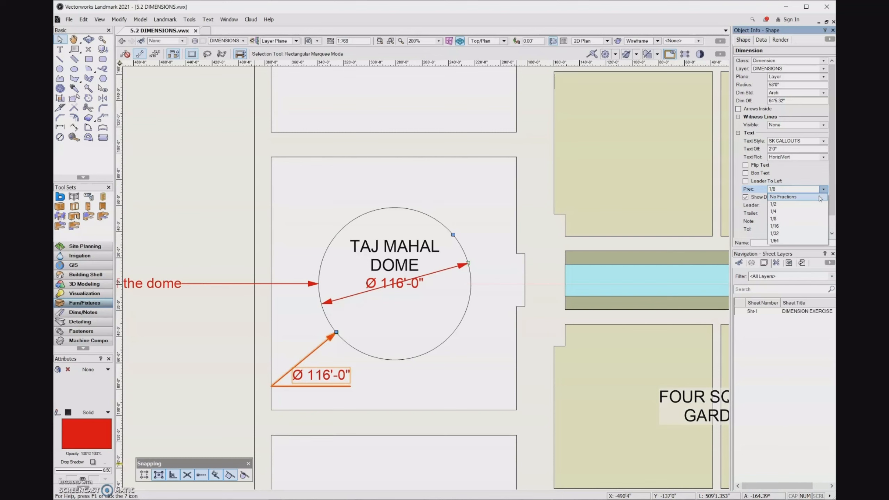
click(819, 197)
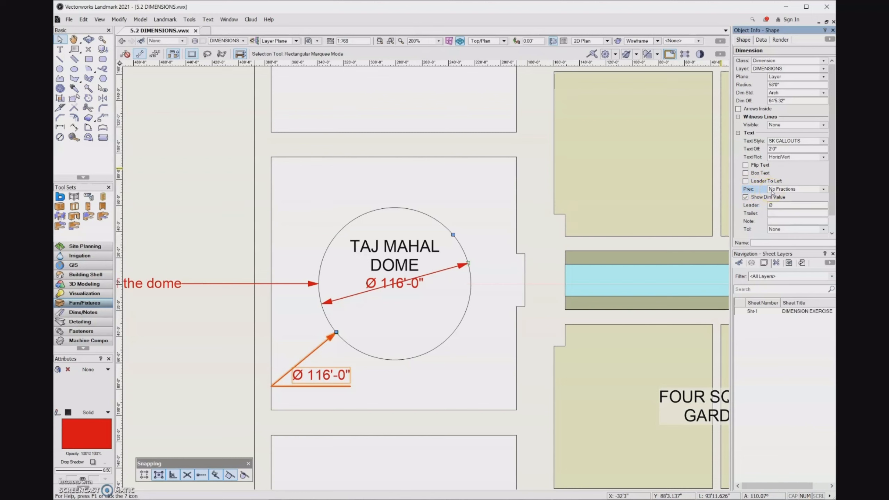
- Hide and restore the external dimension's value, and add the note "as measured 1.14.21" beneath it
click(745, 198)
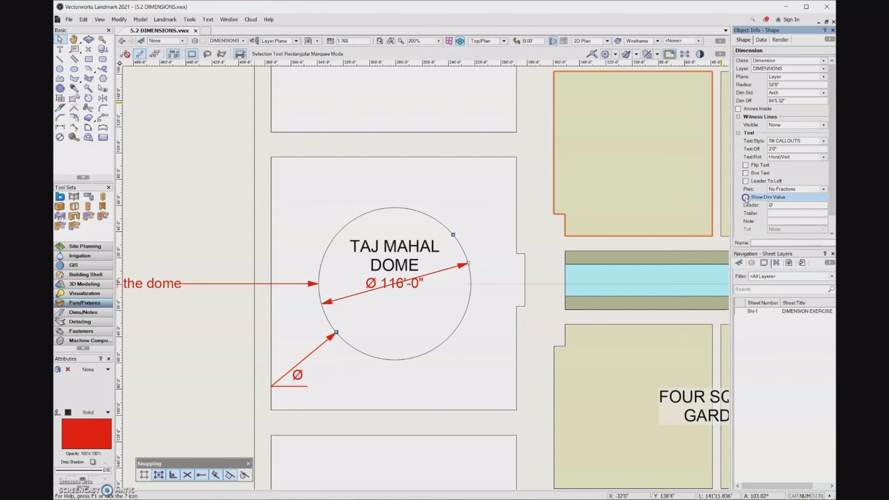
click(745, 197)
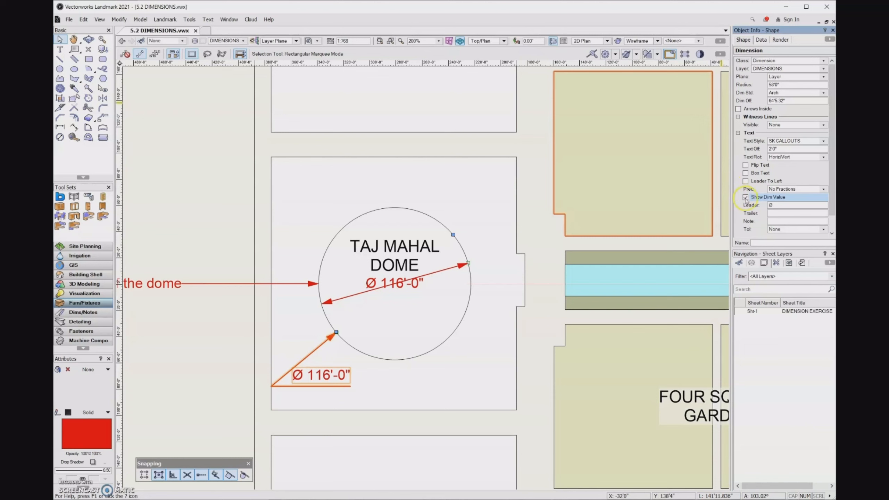
click(773, 222)
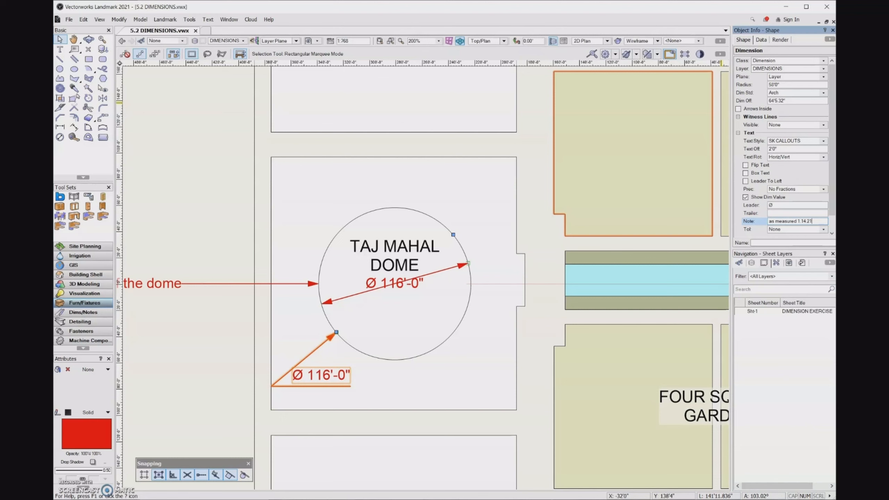
text(as measured 1.14.21)
key(Return)
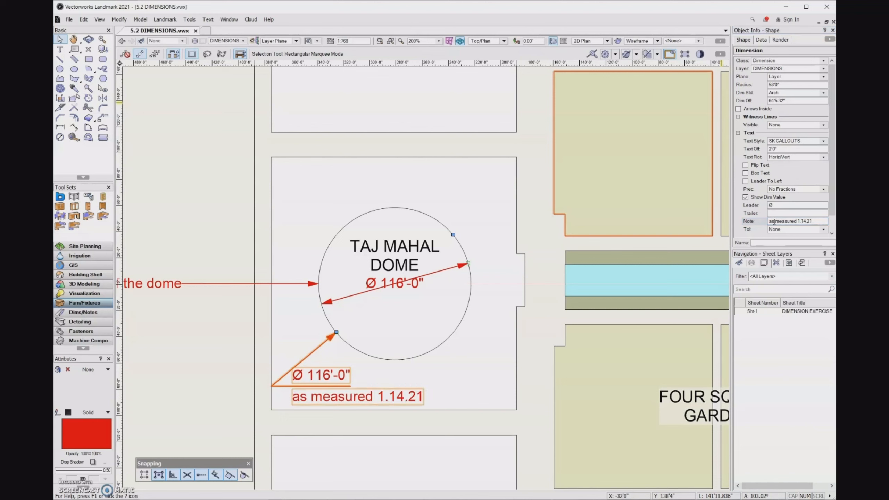
- Move the text "as measured 1.14.21" from the external dimension's note to its trailer
drag(815, 221, 734, 226)
key(ctrl+c)
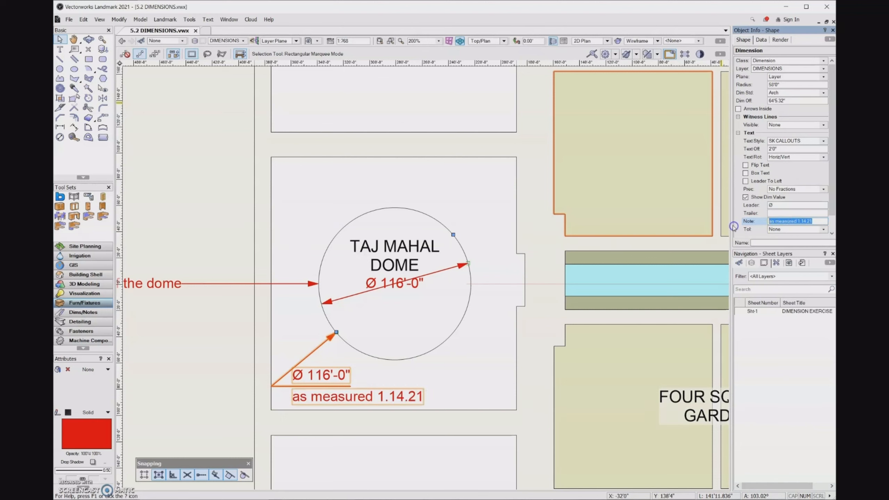
key(BackSpace)
click(771, 213)
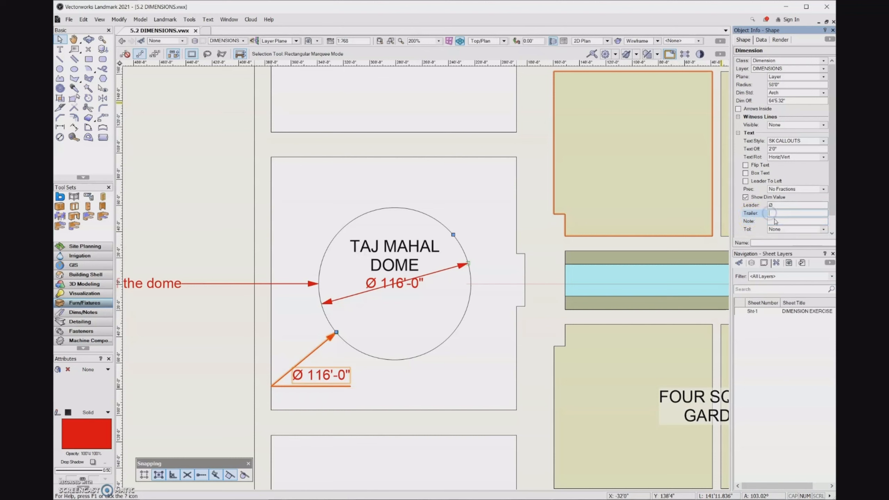
key(ctrl+v)
key(Return)
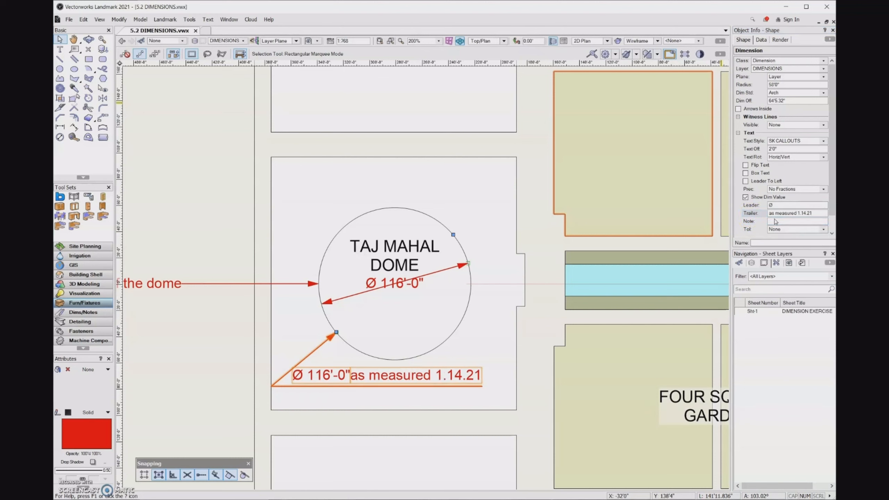
- Clear the trailer text of the external diameter dimension
click(820, 212)
drag(818, 210, 731, 217)
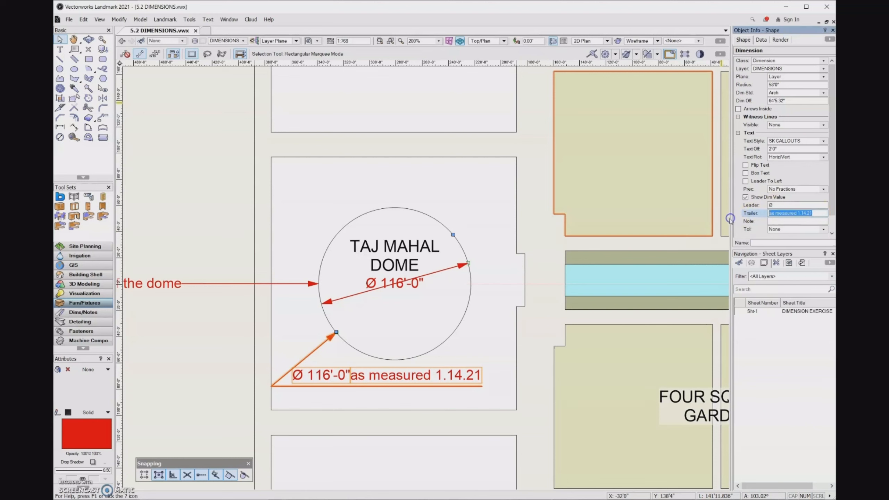
key(BackSpace)
click(769, 209)
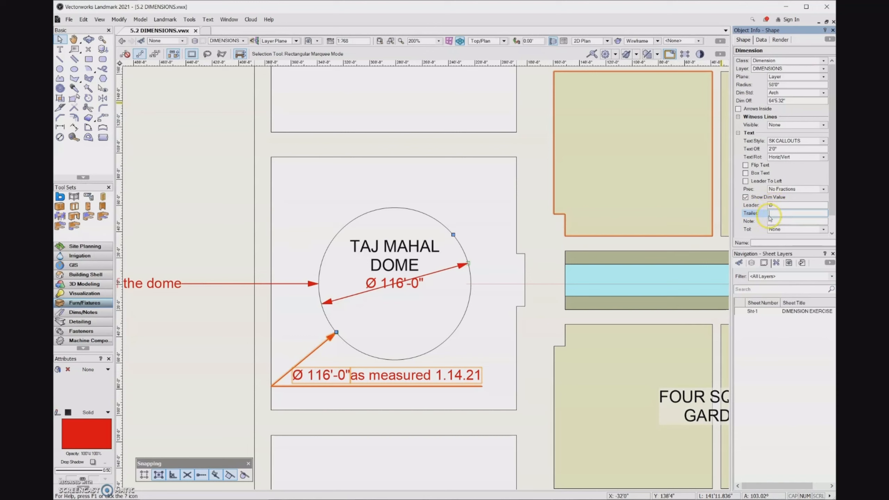
- Remove the diameter symbol from the leader text of the external diameter dimension
click(780, 206)
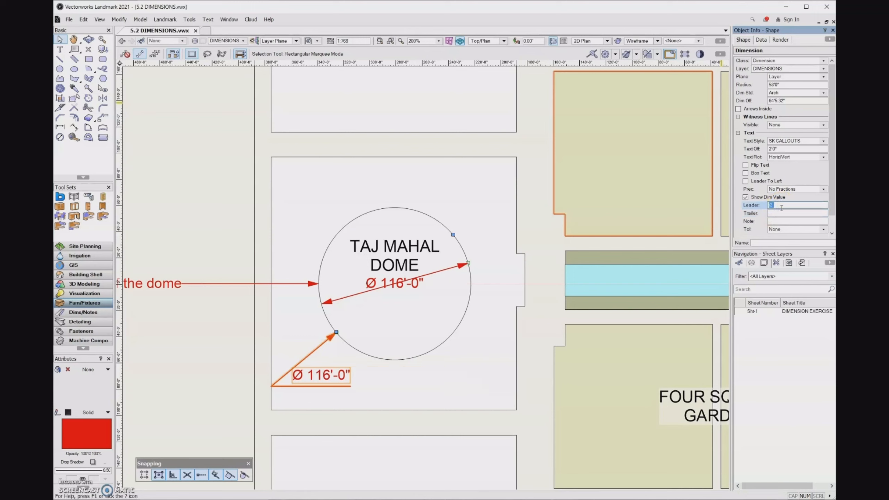
click(778, 221)
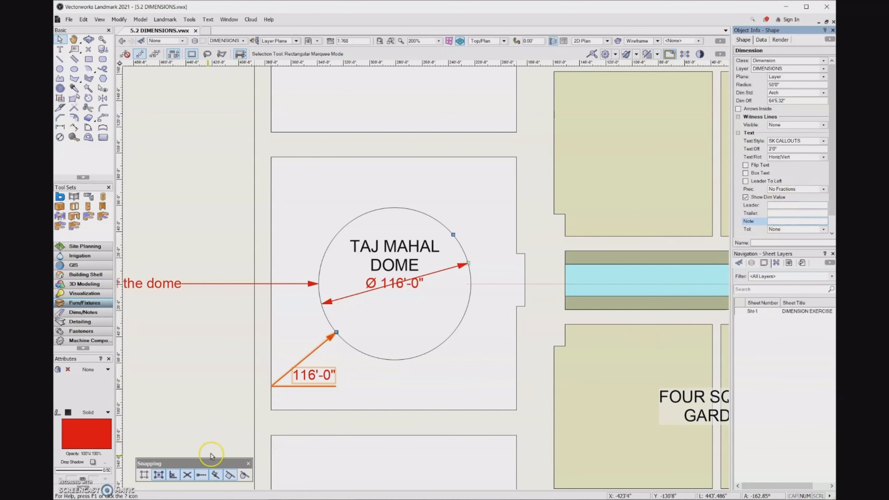
click(66, 490)
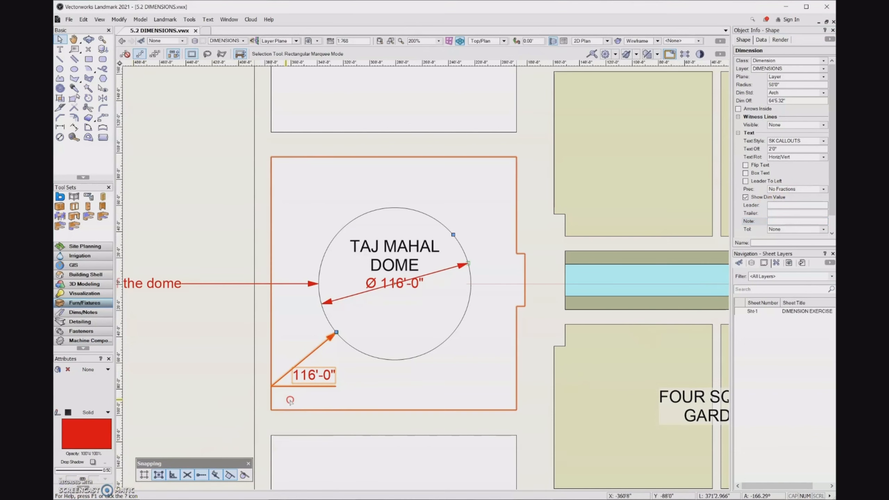
- Delete both the internal and external diameter dimensions from the Taj Mahal dome circle
mouse_move(201, 398)
middle_down()
mouse_move(228, 385)
mouse_move(334, 392)
middle_up()
scroll(334, 392, down, 2)
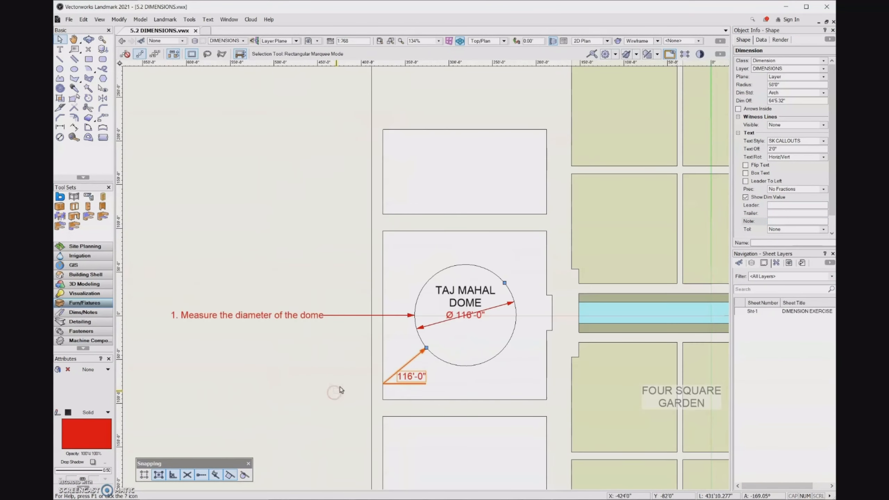
click(413, 355)
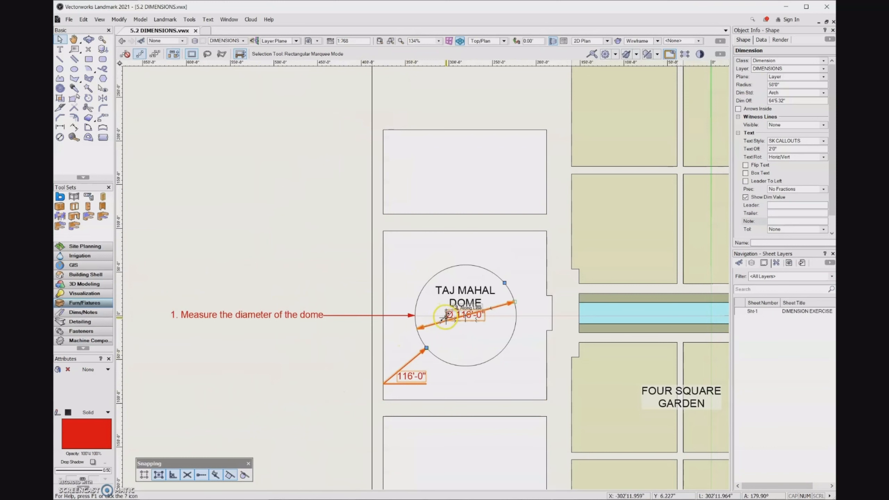
key(Delete)
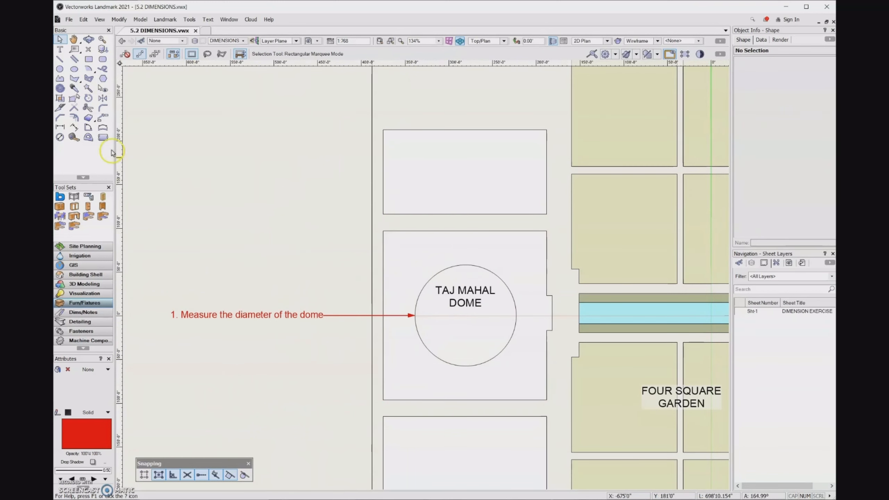
- Add an interior radial dimension to the dome circle, running from its centre to the lower-right edge, using the Arch standard
click(59, 137)
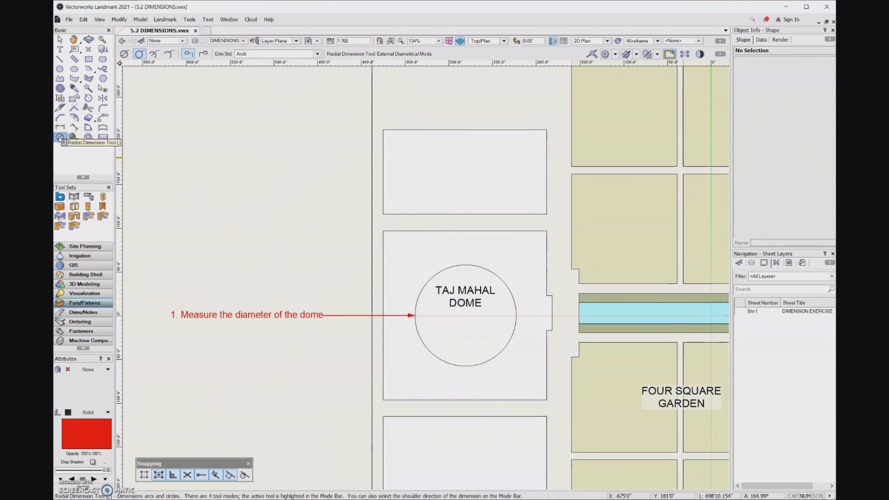
click(154, 55)
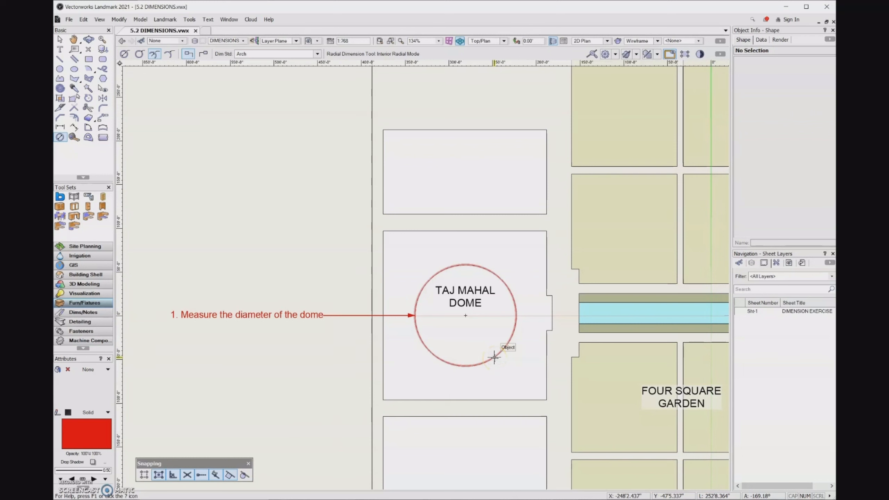
click(477, 335)
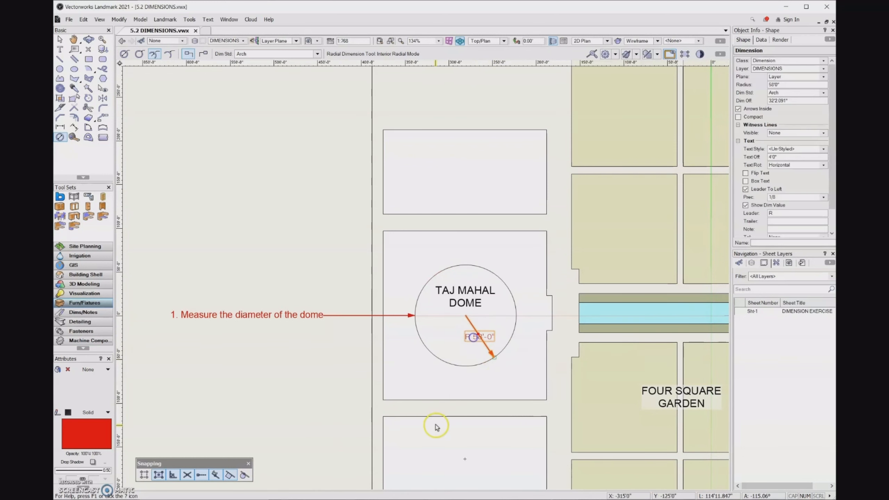